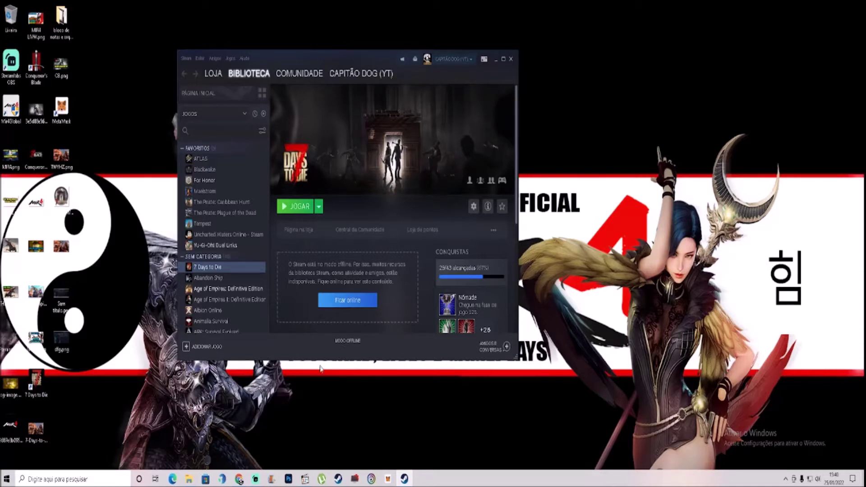
Find This PC with a Windows search for "MEU" and open the computer's basic system properties
{"action": "left_click", "coordinate": [73, 479]}
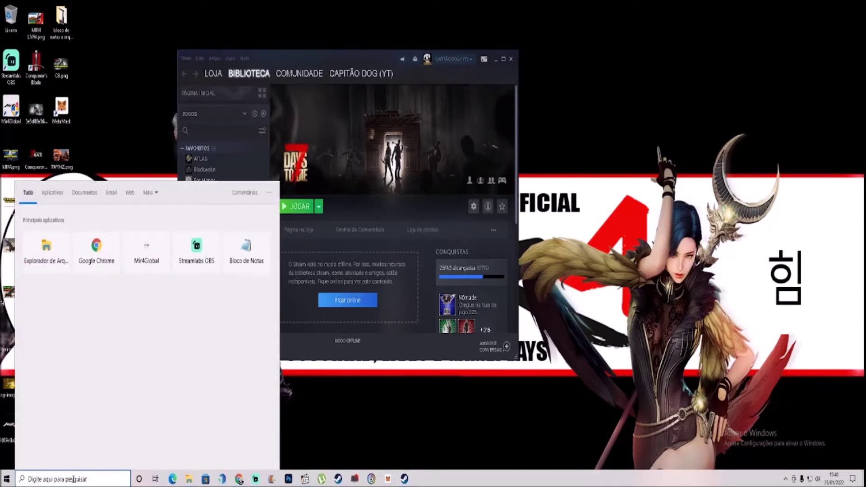
{"action": "type", "text": "MEU"}
{"action": "left_click", "coordinate": [92, 238]}
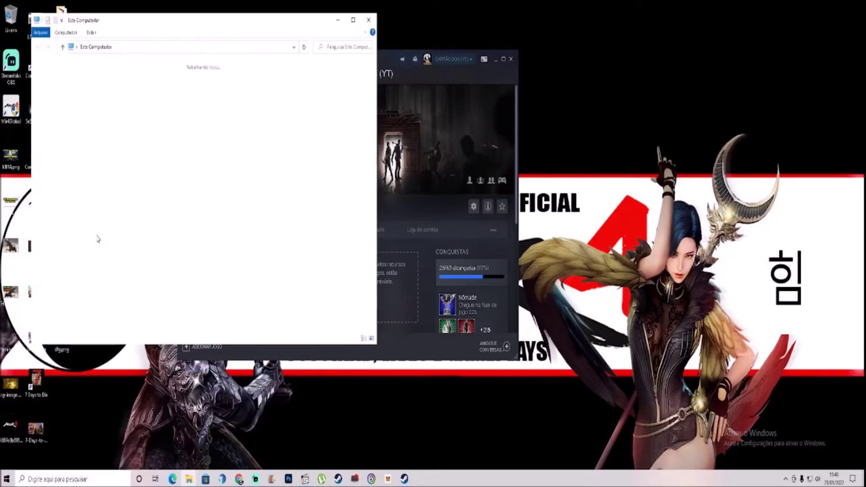
{"action": "left_click_drag", "start_coordinate": [279, 25], "coordinate": [479, 63]}
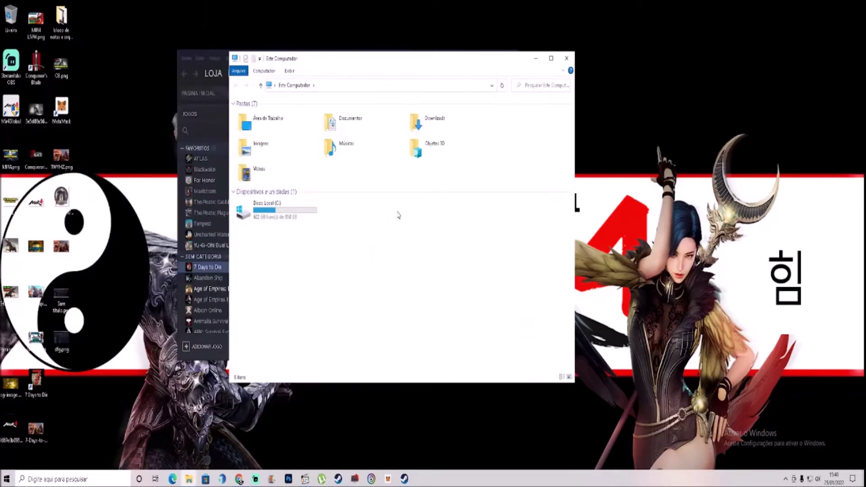
{"action": "right_click", "coordinate": [354, 276]}
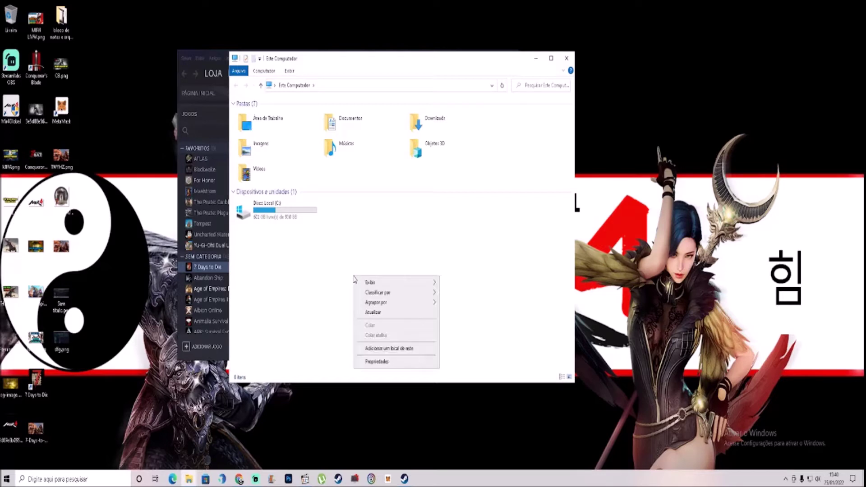
{"action": "left_click", "coordinate": [395, 361]}
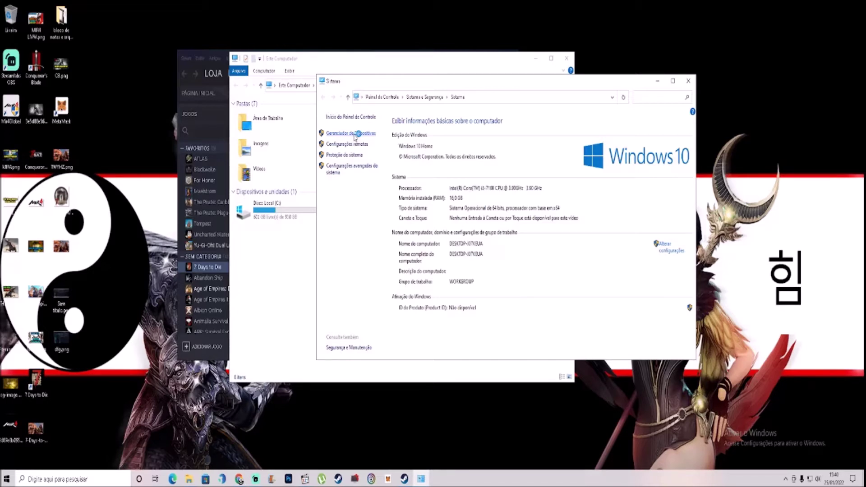
Open Device Manager and inspect the network adapters, the AnchorFree adapter's driver options and the software components
{"action": "left_click", "coordinate": [354, 134]}
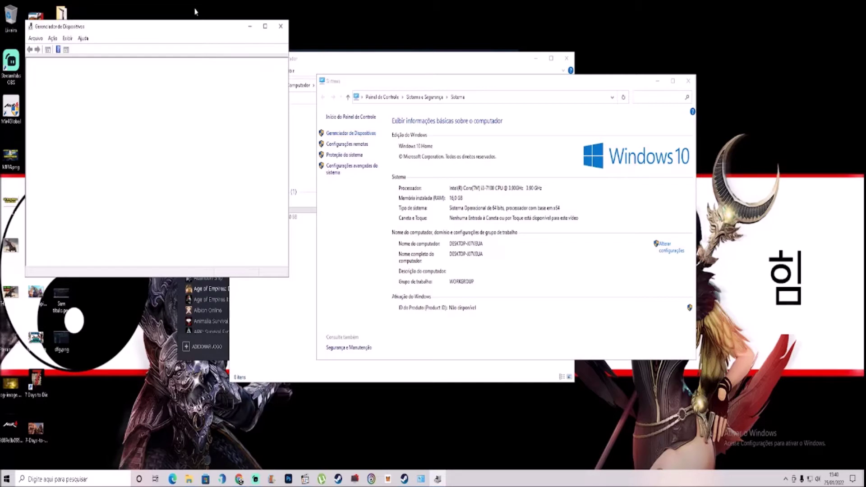
{"action": "left_click_drag", "start_coordinate": [155, 34], "coordinate": [513, 165]}
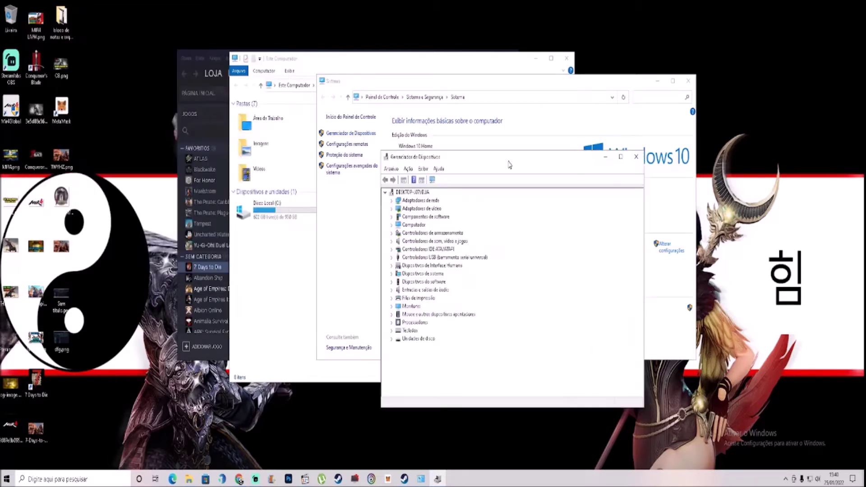
{"action": "double_click", "coordinate": [428, 202]}
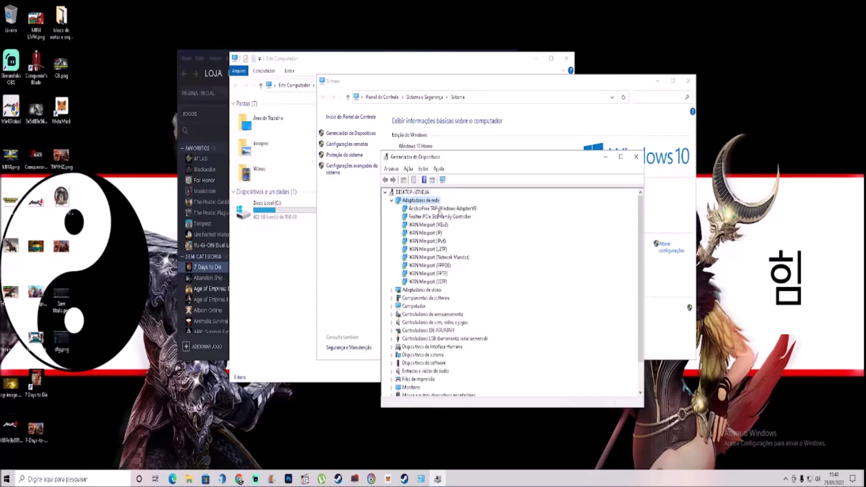
{"action": "right_click", "coordinate": [453, 210]}
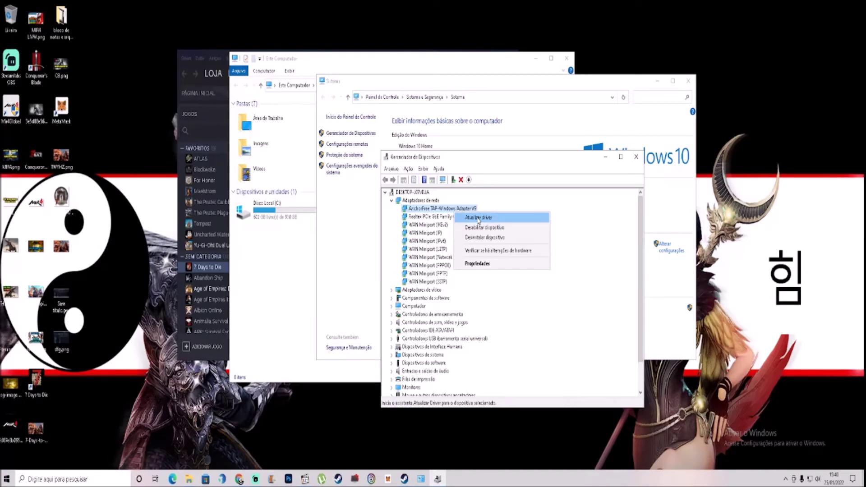
{"action": "left_click", "coordinate": [561, 324]}
{"action": "double_click", "coordinate": [436, 298]}
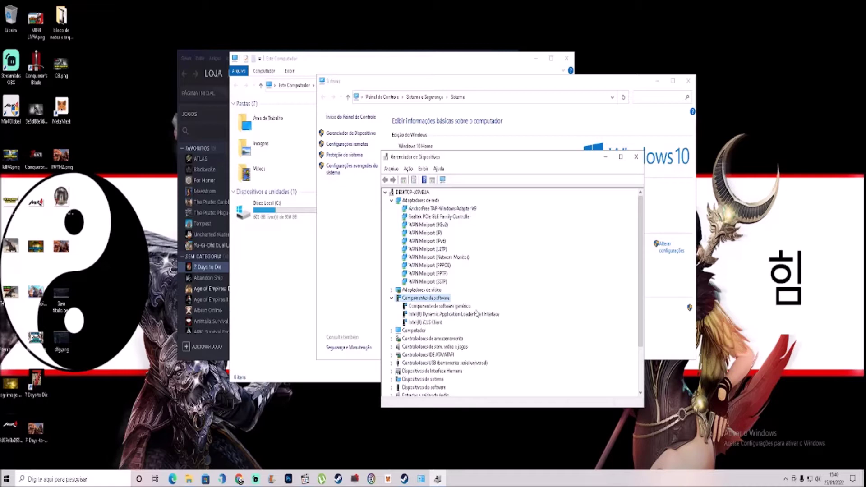
Close Device Manager and minimize the System window, leaving the Steam library in view
{"action": "left_click", "coordinate": [636, 157]}
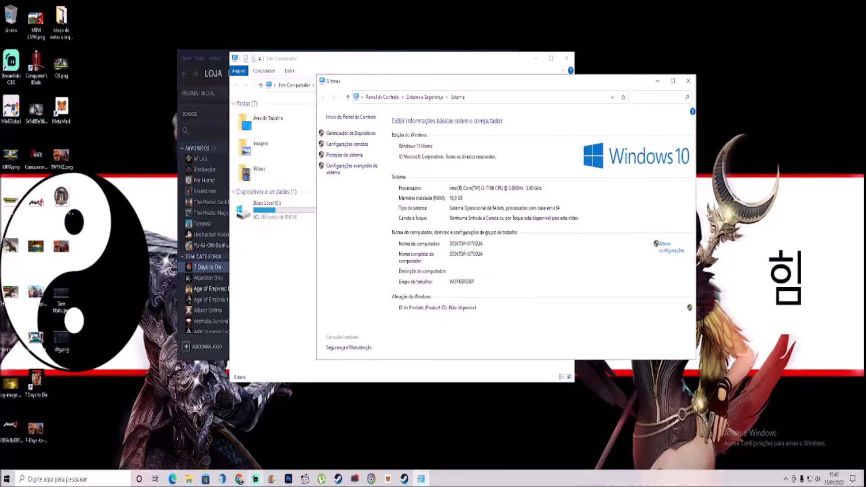
{"action": "left_click", "coordinate": [271, 419]}
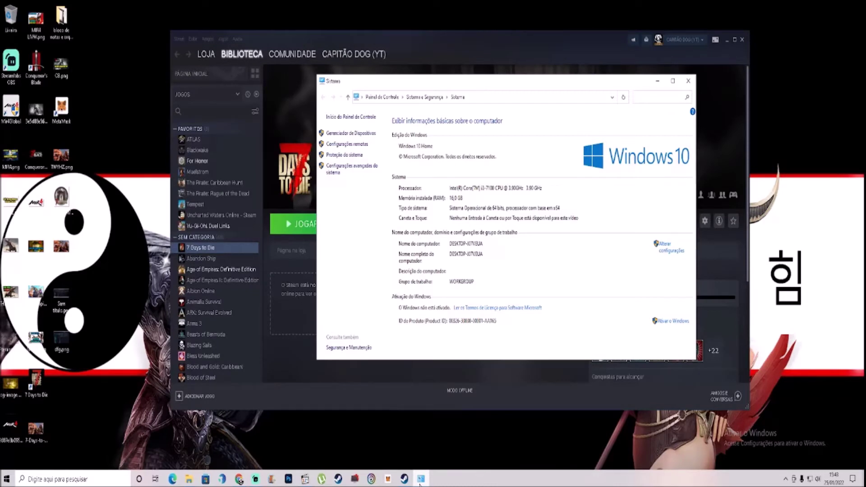
{"action": "left_click", "coordinate": [658, 82]}
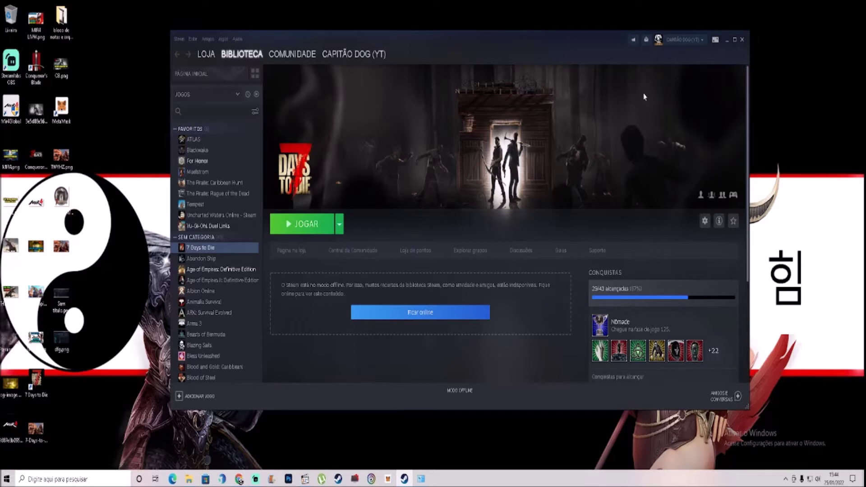
Switch to Chrome and review the open DirectX, .NET Framework 4.7.2, Visual C++ and Java download pages, then minimize the browser
{"action": "mouse_move", "coordinate": [238, 481]}
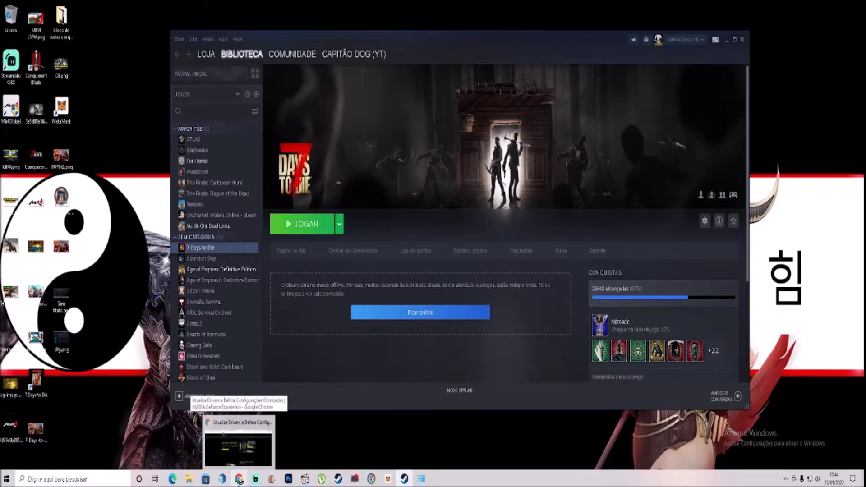
{"action": "left_click", "coordinate": [238, 481]}
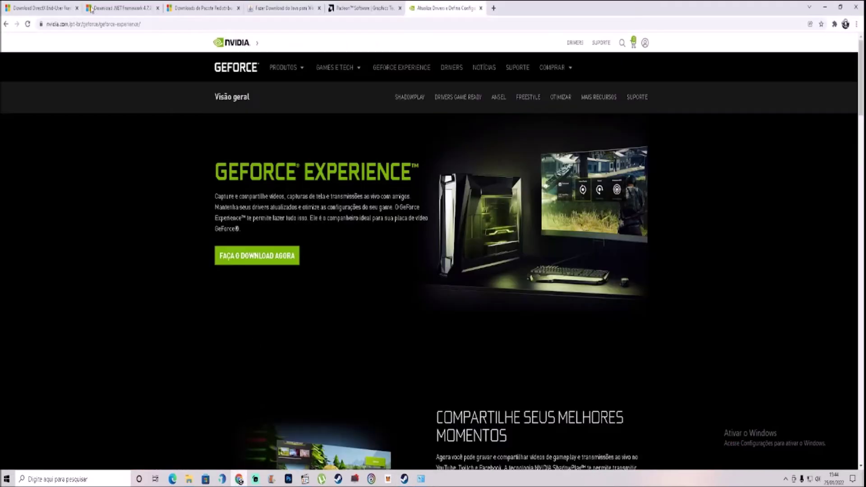
{"action": "left_click", "coordinate": [54, 13]}
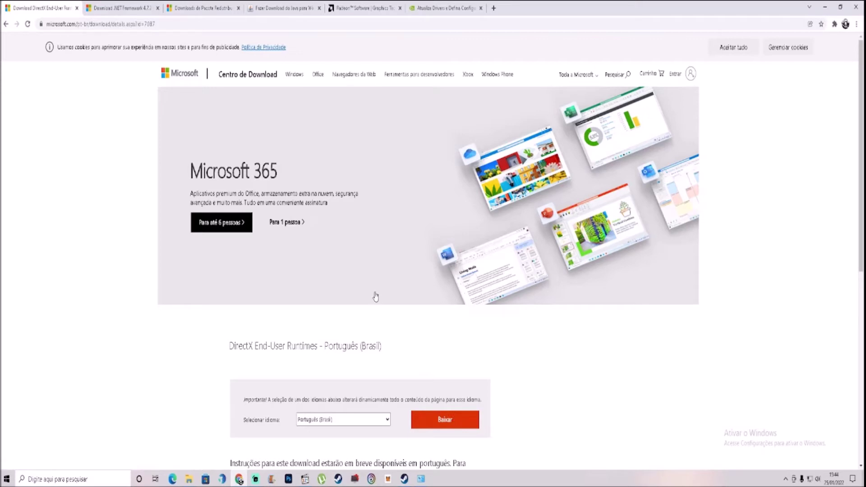
{"action": "left_click", "coordinate": [122, 10]}
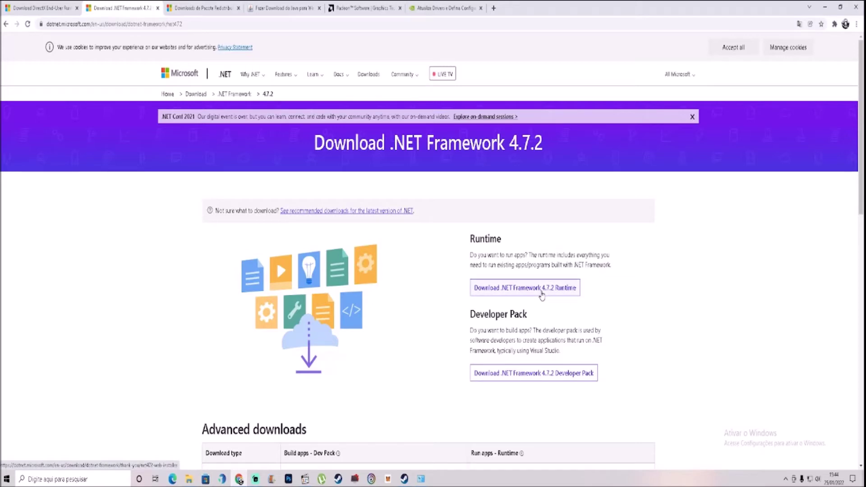
{"action": "left_click", "coordinate": [199, 13]}
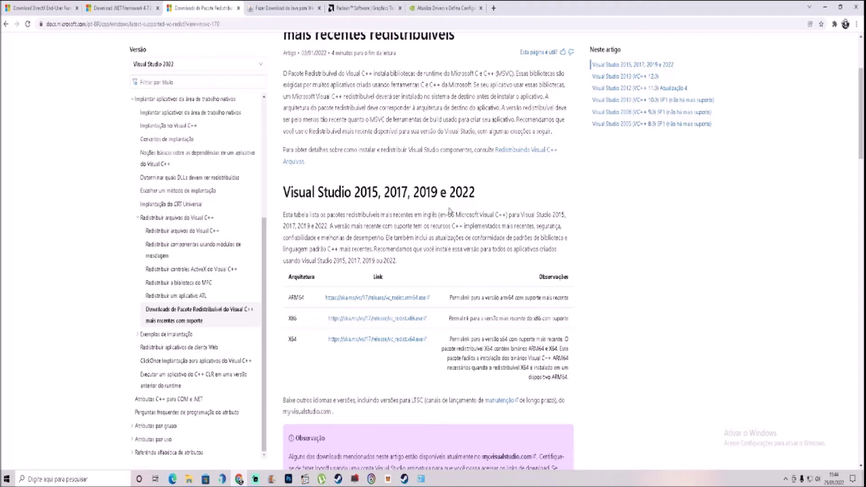
{"action": "scroll", "coordinate": [413, 214], "scroll_direction": "up", "scroll_amount": 3}
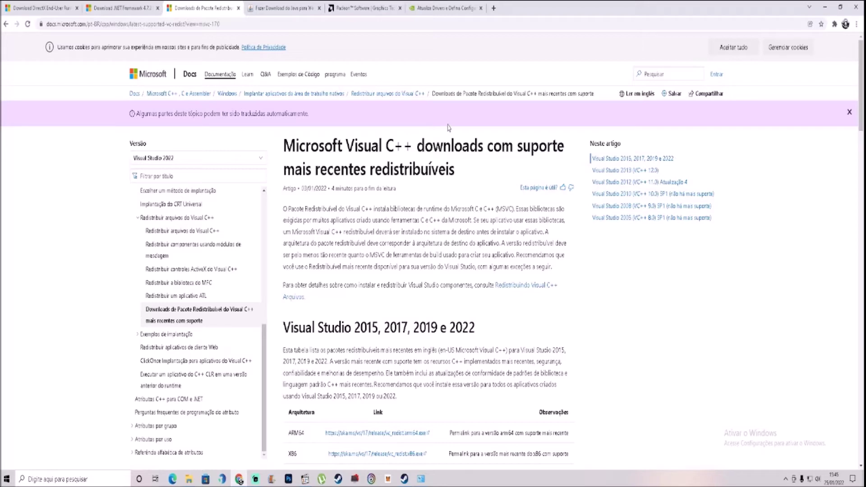
{"action": "left_click", "coordinate": [266, 12]}
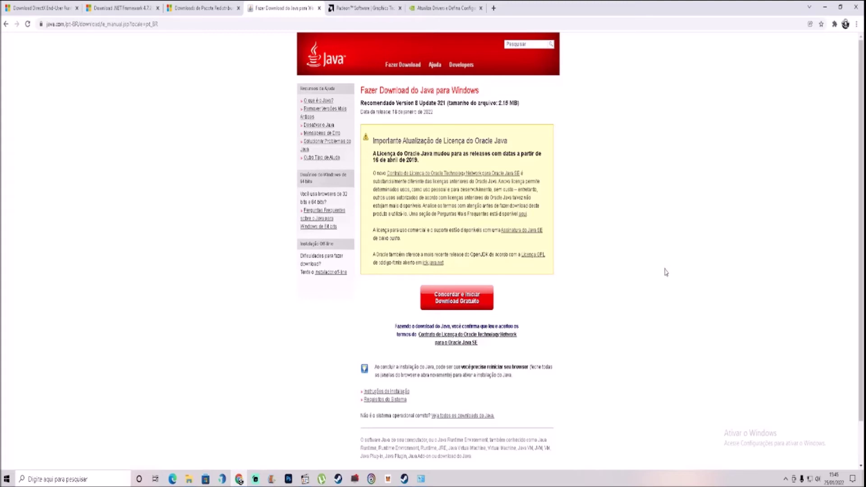
{"action": "left_click", "coordinate": [825, 7]}
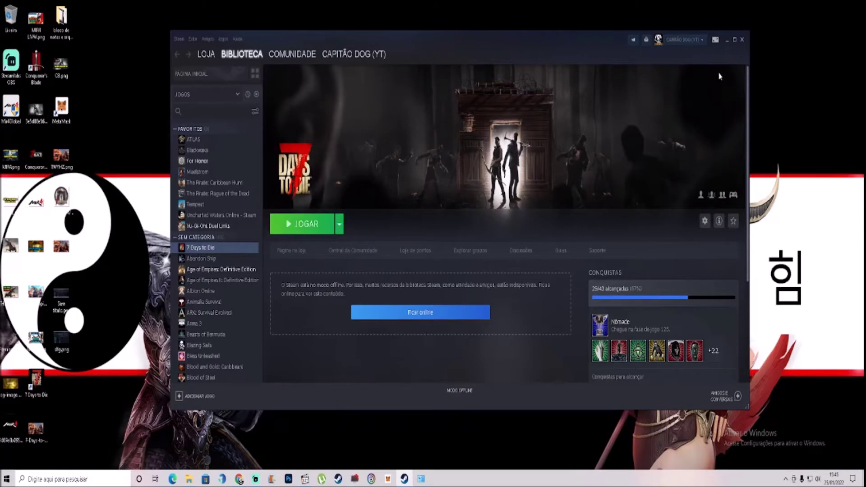
Check the desktop's context options for the AMD Radeon Software entry and dismiss them
{"action": "right_click", "coordinate": [786, 272]}
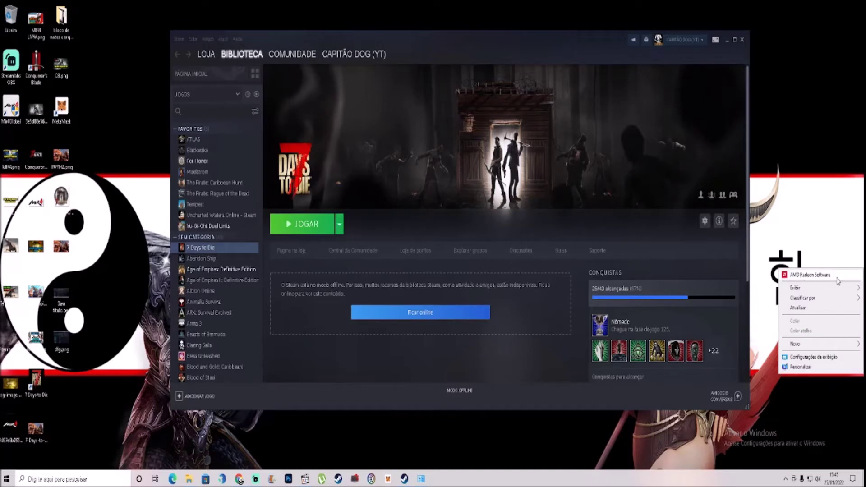
{"action": "left_click", "coordinate": [816, 233]}
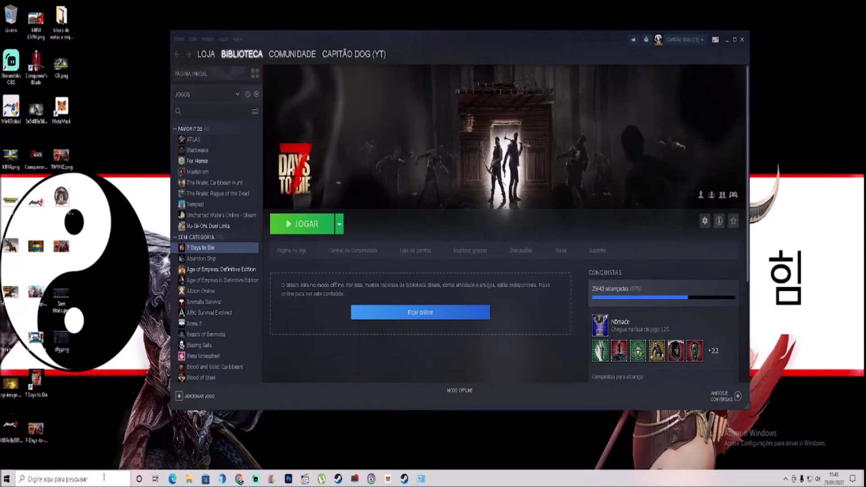
{"action": "right_click", "coordinate": [817, 261]}
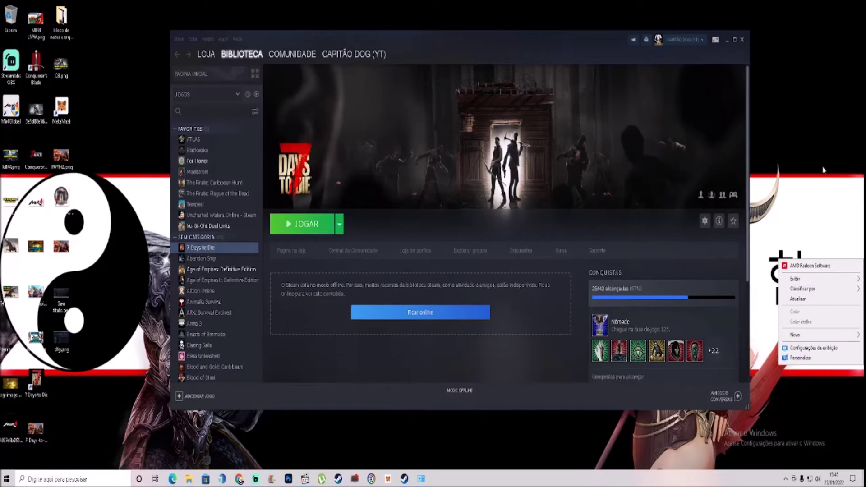
{"action": "left_click", "coordinate": [807, 181]}
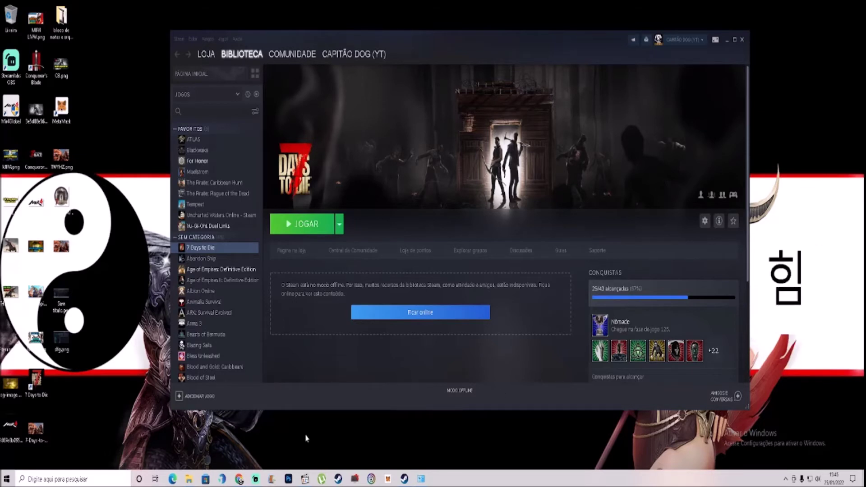
Return to This PC, open Device Manager through its system properties, and expand the display adapters to identify the graphics card
{"action": "mouse_move", "coordinate": [189, 481]}
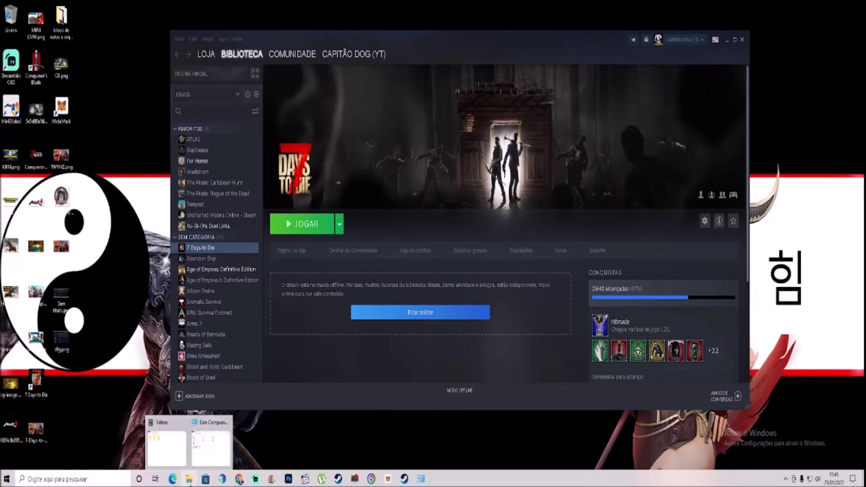
{"action": "left_click", "coordinate": [213, 425]}
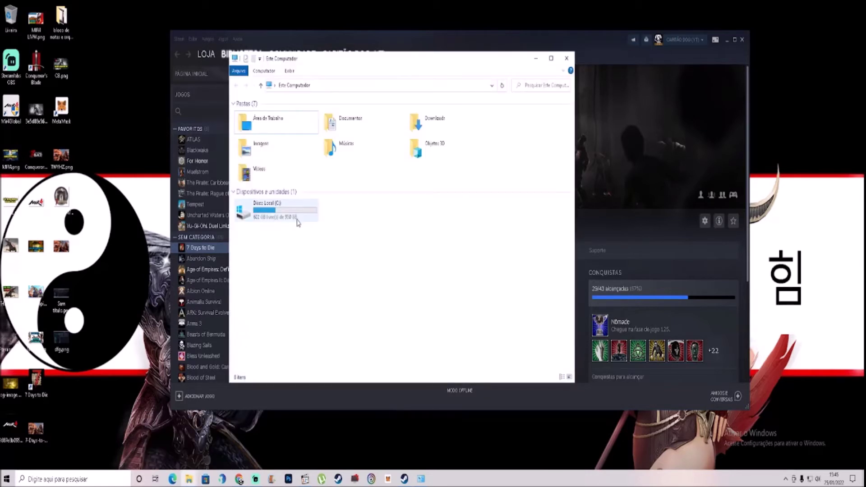
{"action": "right_click", "coordinate": [365, 276]}
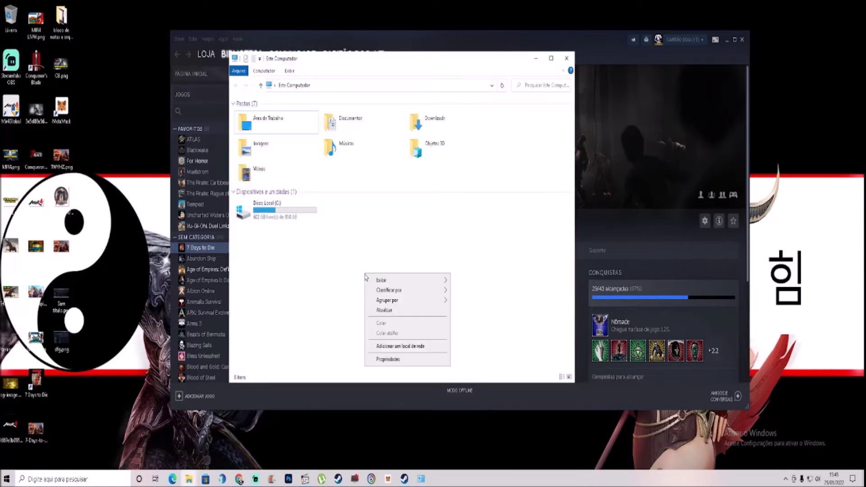
{"action": "left_click", "coordinate": [405, 360]}
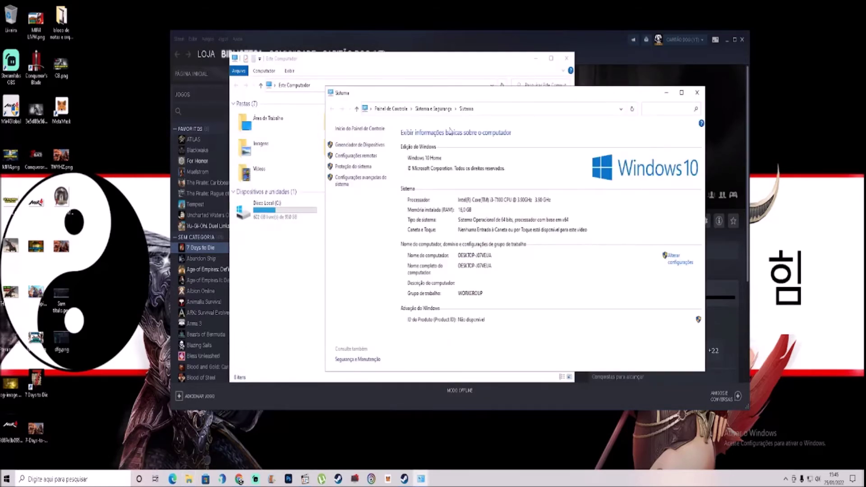
{"action": "left_click", "coordinate": [367, 145]}
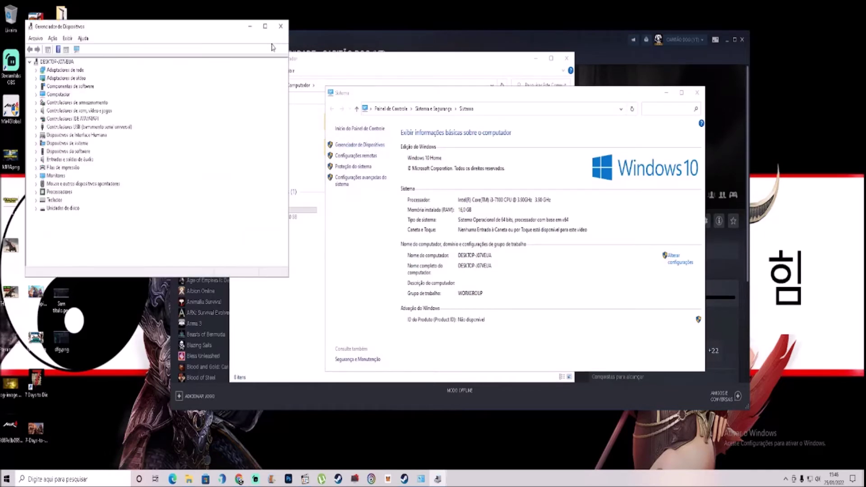
{"action": "left_click_drag", "start_coordinate": [179, 26], "coordinate": [527, 83]}
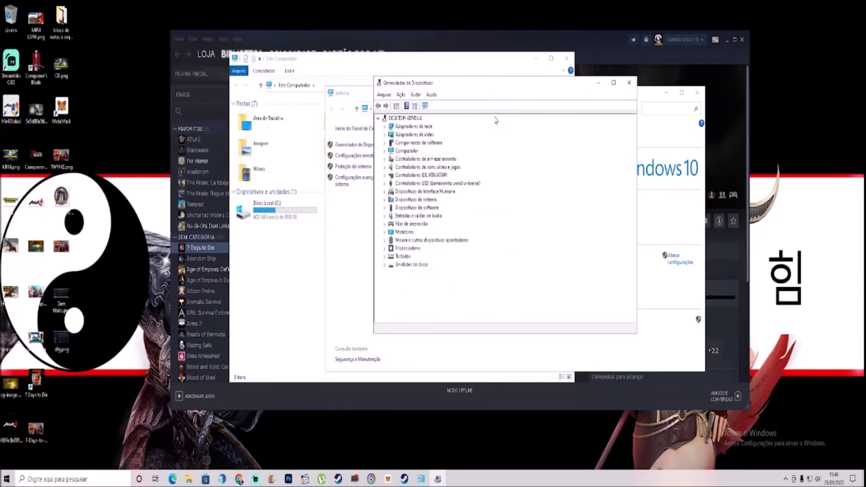
{"action": "double_click", "coordinate": [416, 135]}
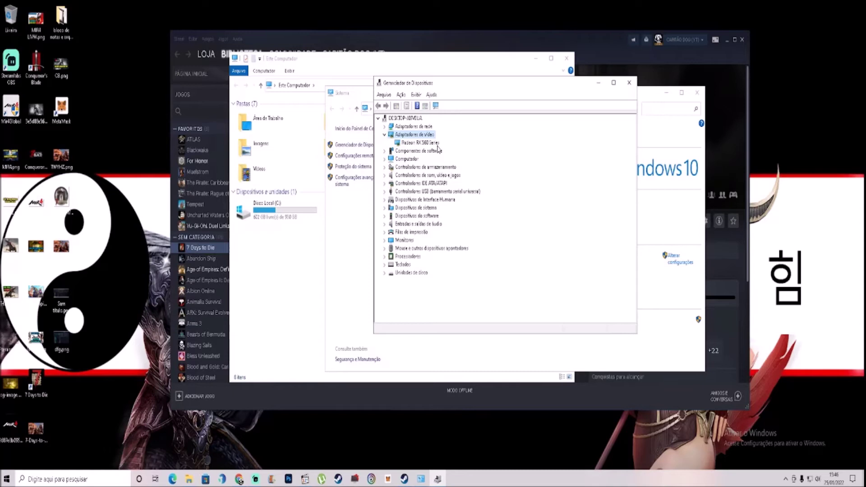
Minimize the Device Manager, System and This PC windows
{"action": "left_click", "coordinate": [597, 85]}
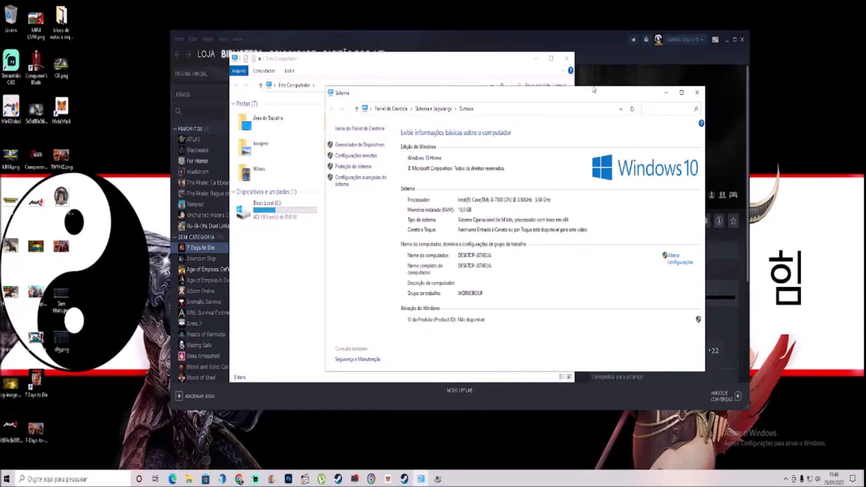
{"action": "left_click", "coordinate": [666, 94]}
{"action": "left_click", "coordinate": [536, 58]}
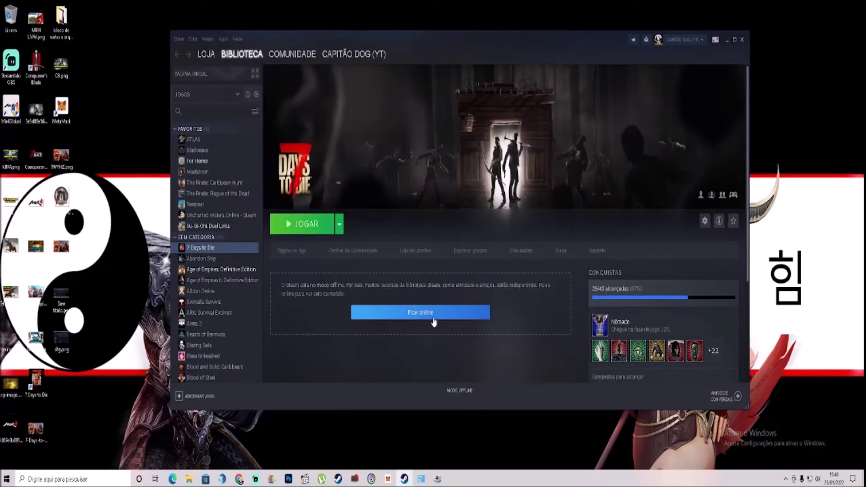
Switch to Chrome, review the AMD Radeon Software and NVIDIA GeForce Experience download pages, and minimize the browser
{"action": "left_click", "coordinate": [239, 479]}
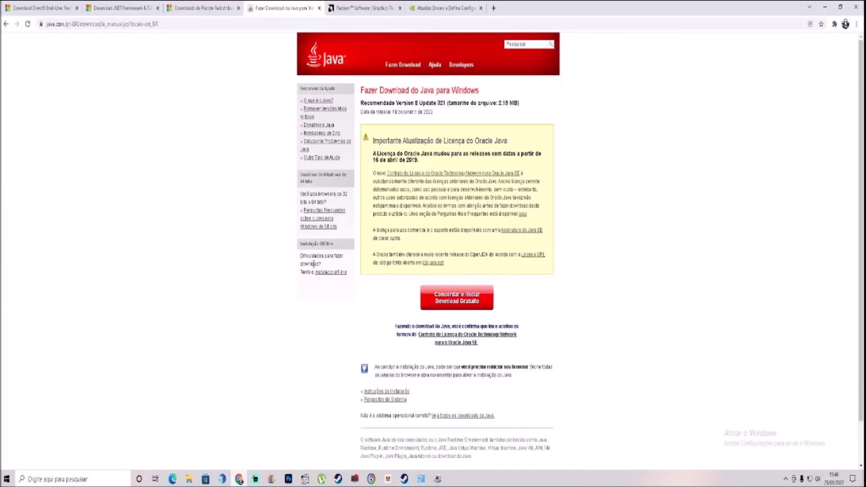
{"action": "left_click", "coordinate": [361, 8]}
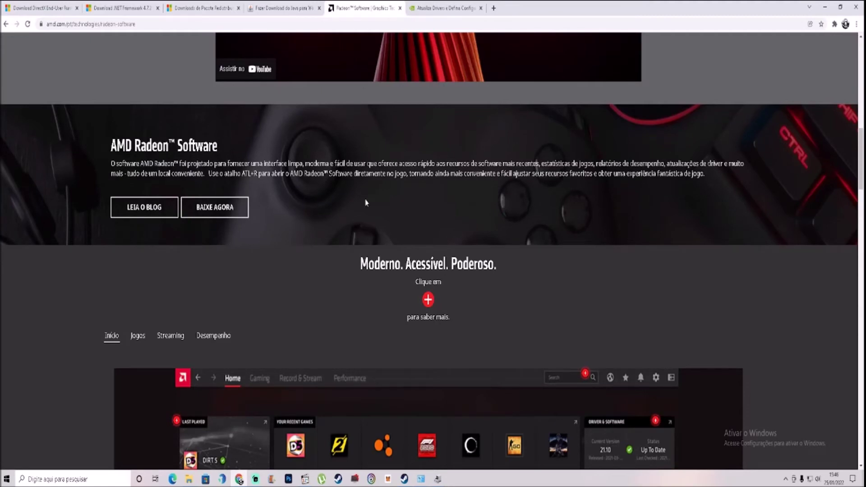
{"action": "scroll", "coordinate": [366, 203], "scroll_direction": "up", "scroll_amount": 8}
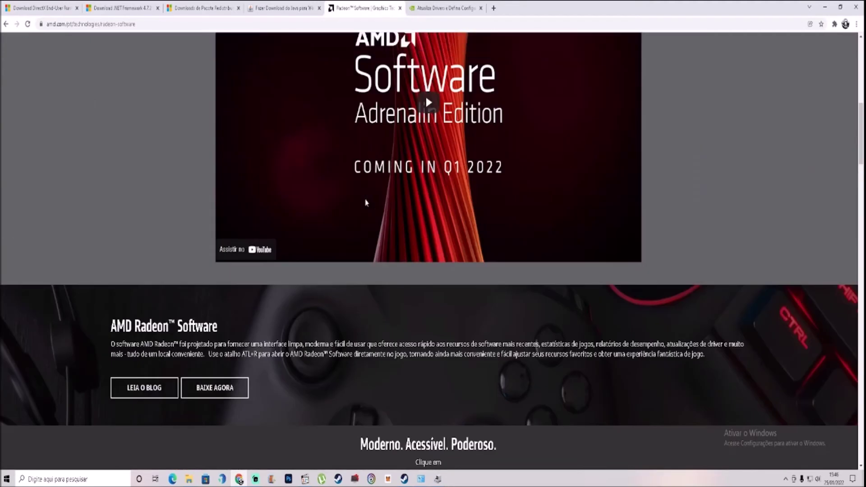
{"action": "scroll", "coordinate": [366, 202], "scroll_direction": "up", "scroll_amount": 5}
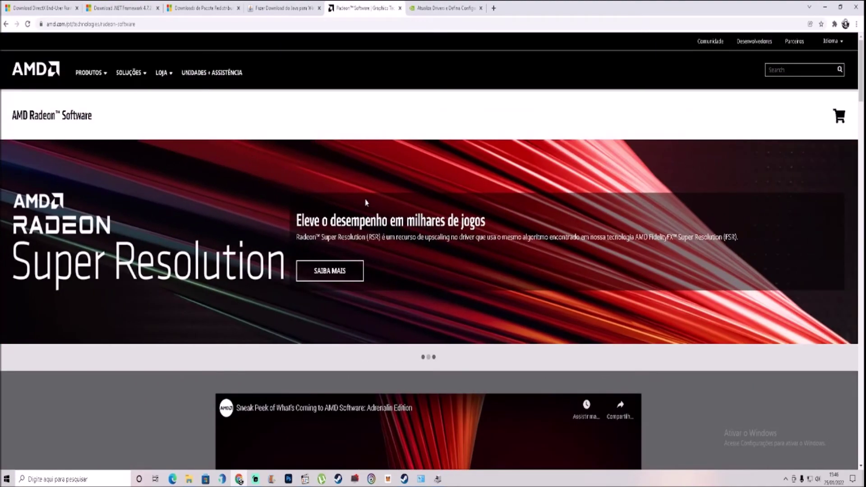
{"action": "scroll", "coordinate": [363, 256], "scroll_direction": "down", "scroll_amount": 10}
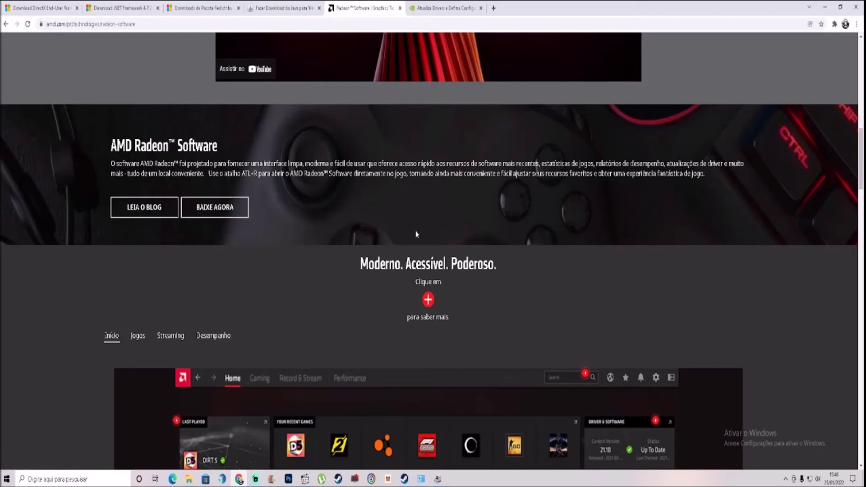
{"action": "left_click", "coordinate": [440, 10]}
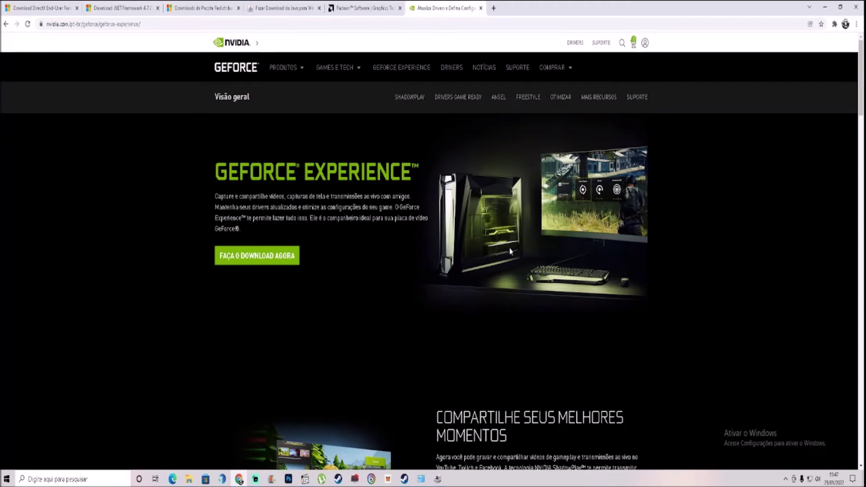
{"action": "left_click", "coordinate": [825, 8]}
Open AMD Radeon Software from the desktop, check the driver version and update status, and minimize it
{"action": "right_click", "coordinate": [810, 261]}
{"action": "left_click", "coordinate": [811, 269]}
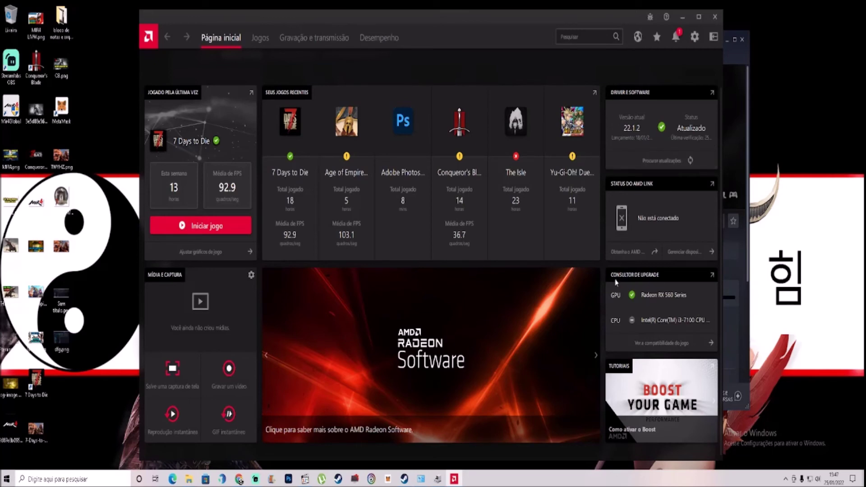
{"action": "left_click", "coordinate": [683, 17]}
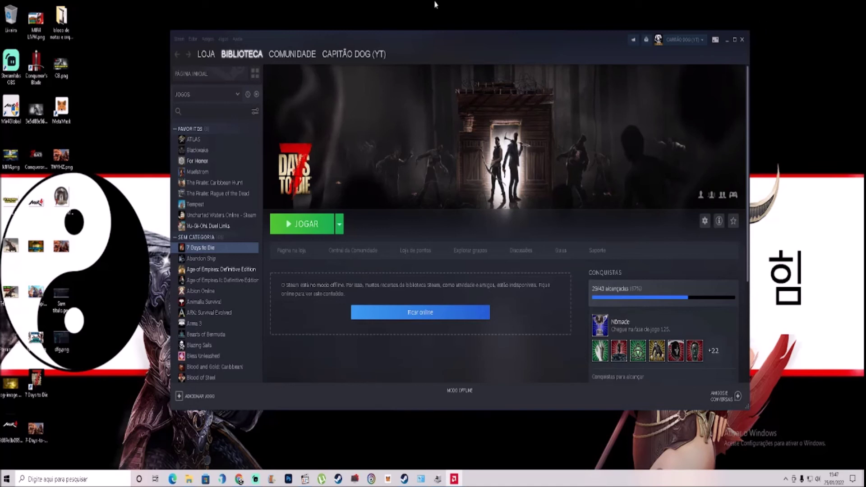
In Steam's Downloads settings, bring up the confirmation for clearing the download cache, cancel it, and close the settings
{"action": "left_click", "coordinate": [178, 43]}
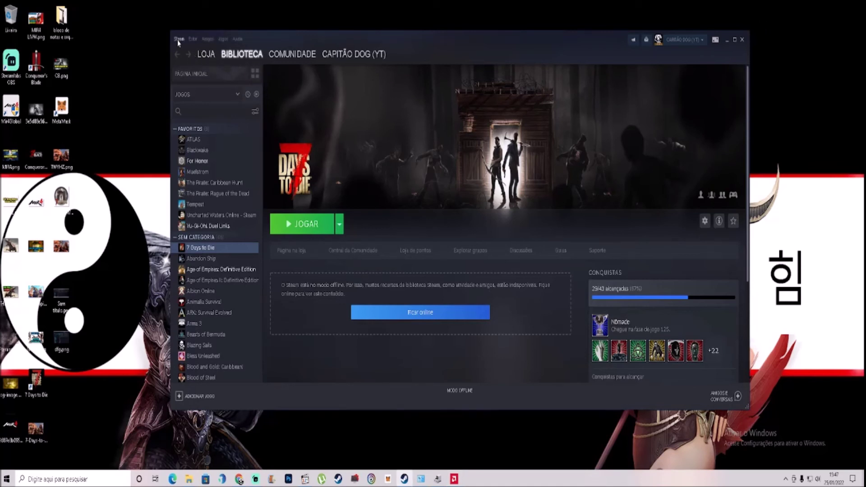
{"action": "left_click", "coordinate": [178, 41]}
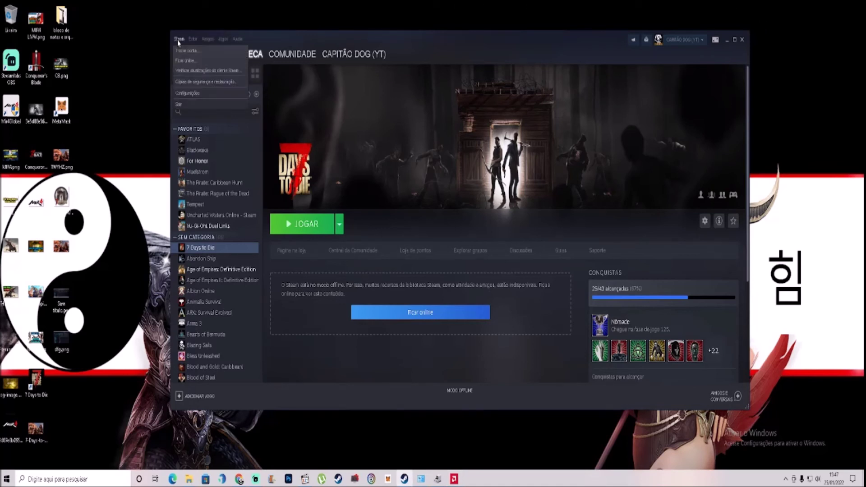
{"action": "left_click", "coordinate": [198, 94]}
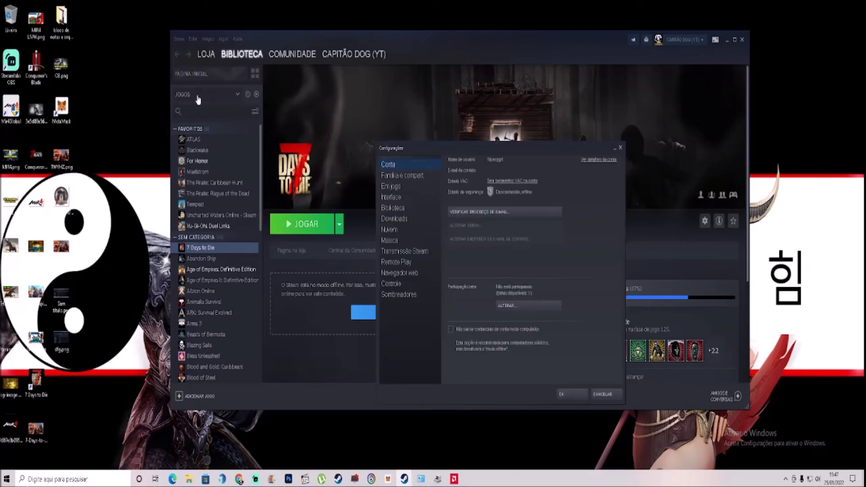
{"action": "left_click", "coordinate": [394, 221]}
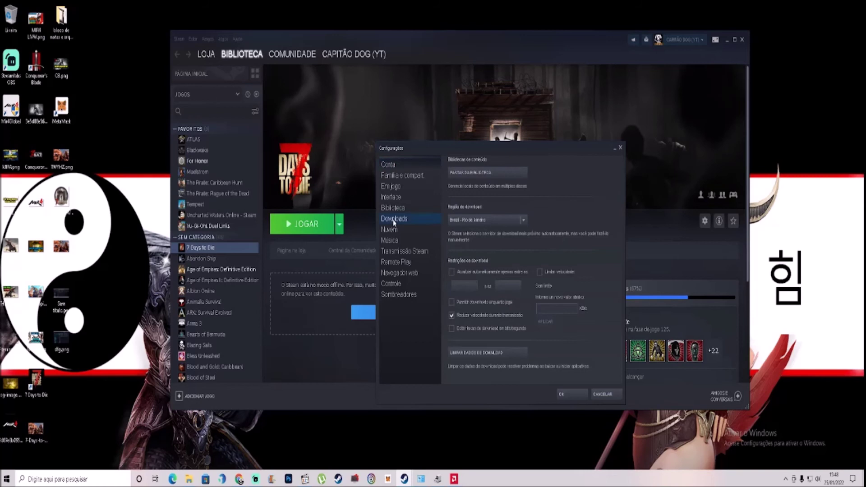
{"action": "left_click", "coordinate": [470, 353]}
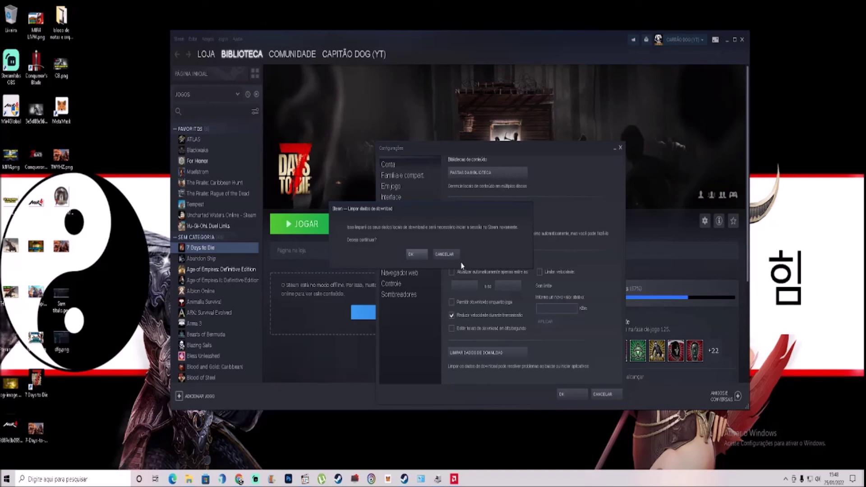
{"action": "left_click", "coordinate": [445, 254]}
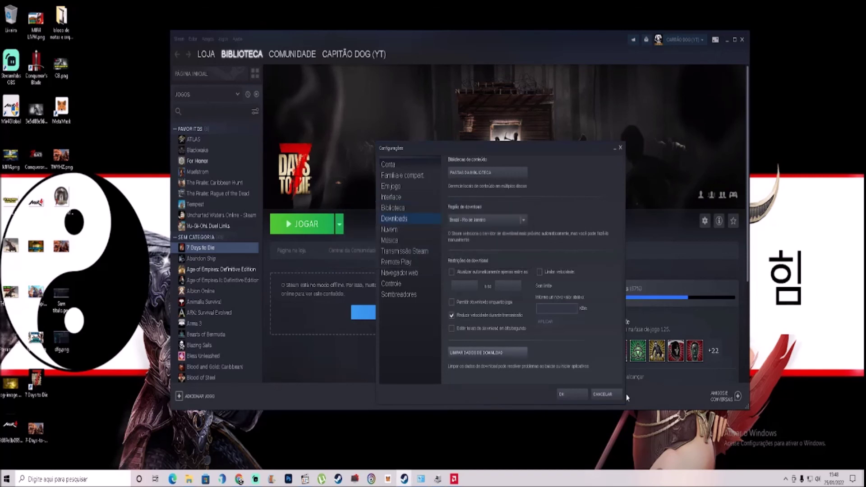
{"action": "left_click", "coordinate": [571, 395]}
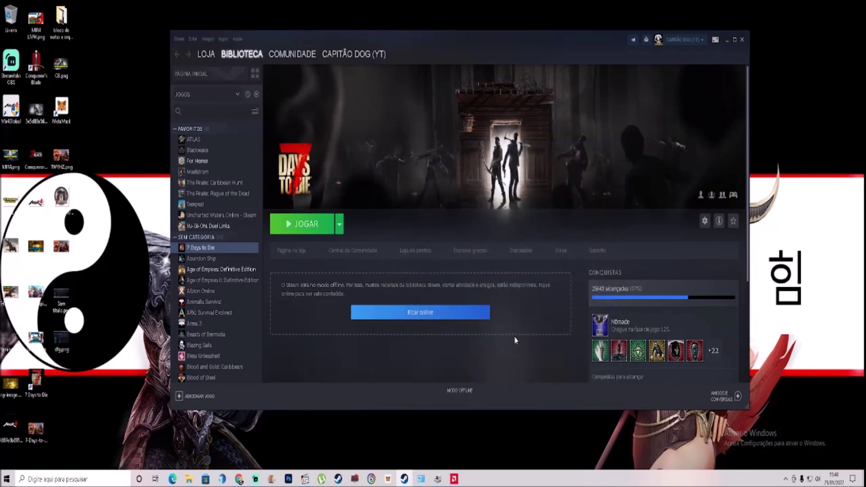